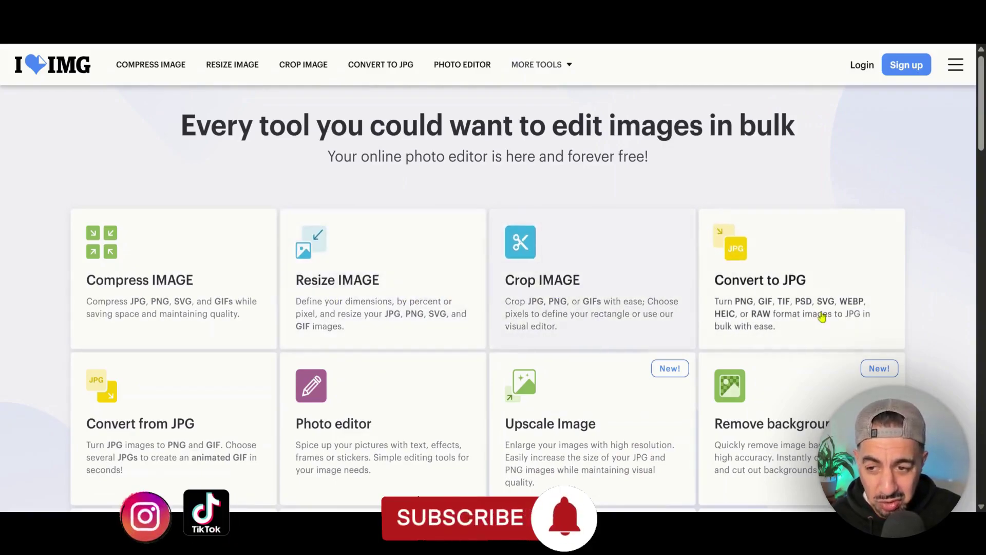
Step: Load Untitled design (1).png into iLoveIMG's Upscale Image tool, previewing 244 x 244 px at 2x
drag(980, 135, 973, 174)
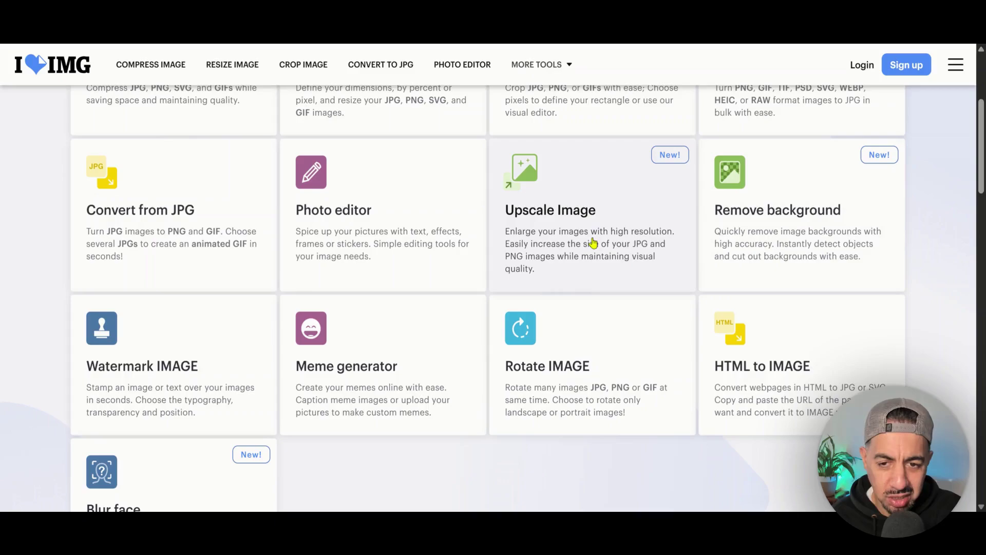
click(592, 215)
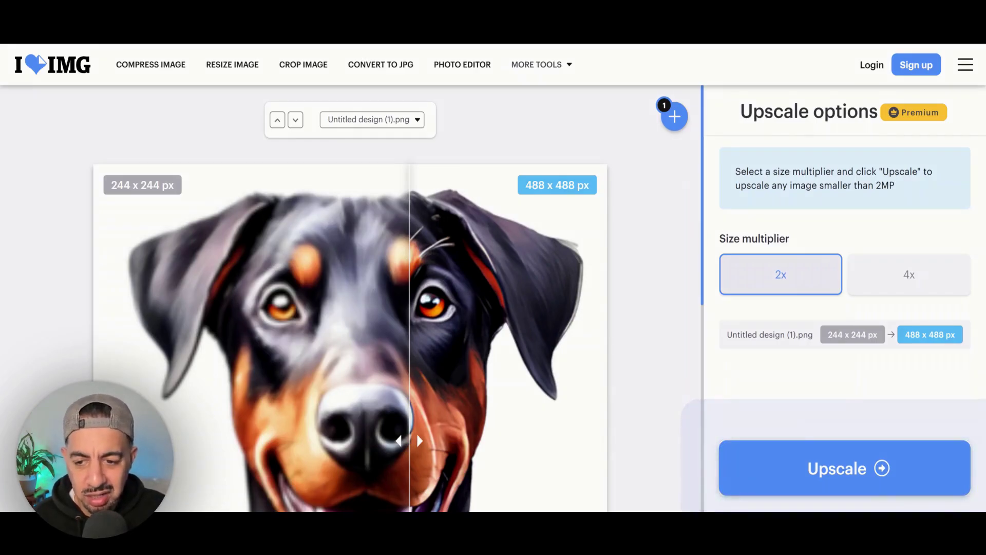
Step: Choose the 4x multiplier and upscale the portrait to 976 x 976 px
click(909, 274)
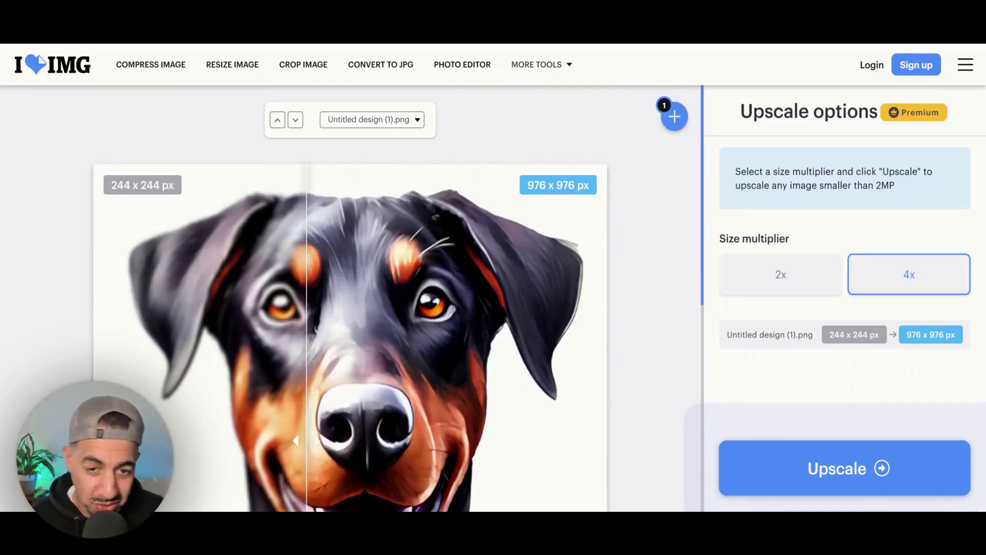
click(787, 442)
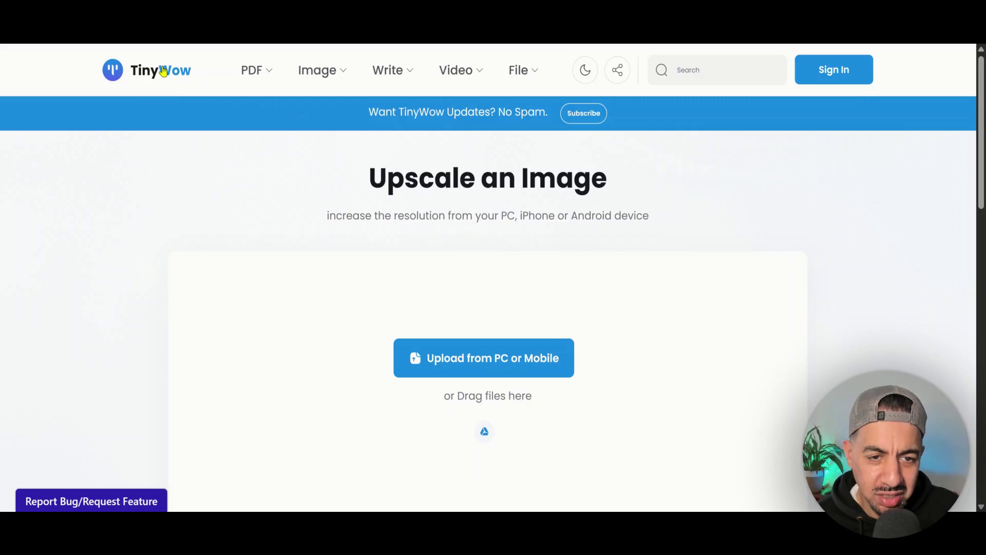
click(112, 69)
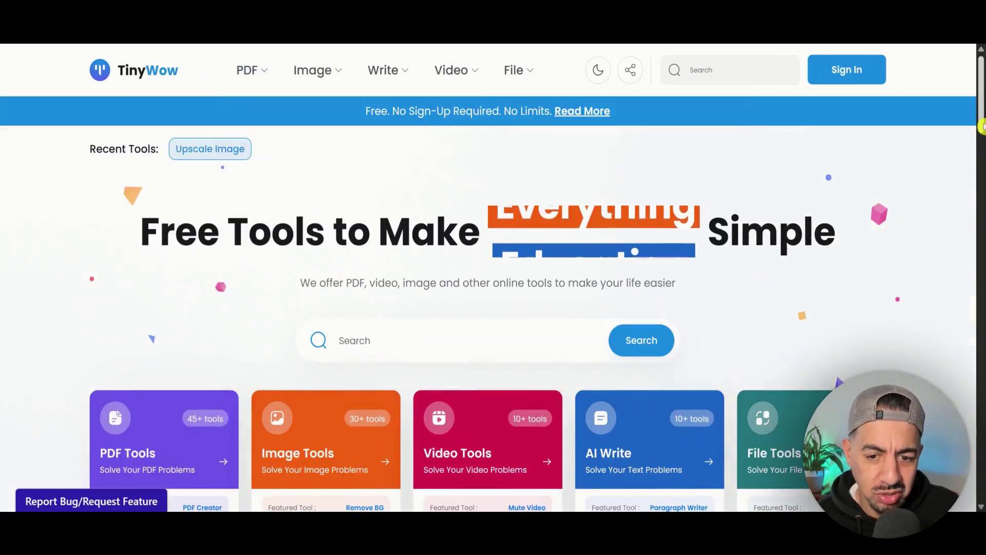
drag(981, 124, 973, 225)
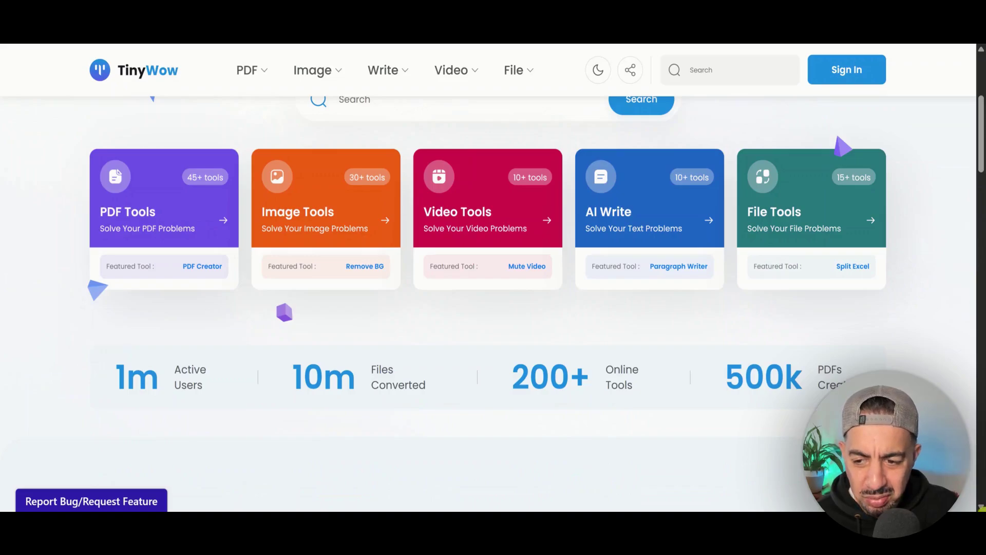
scroll(980, 505, down, 9)
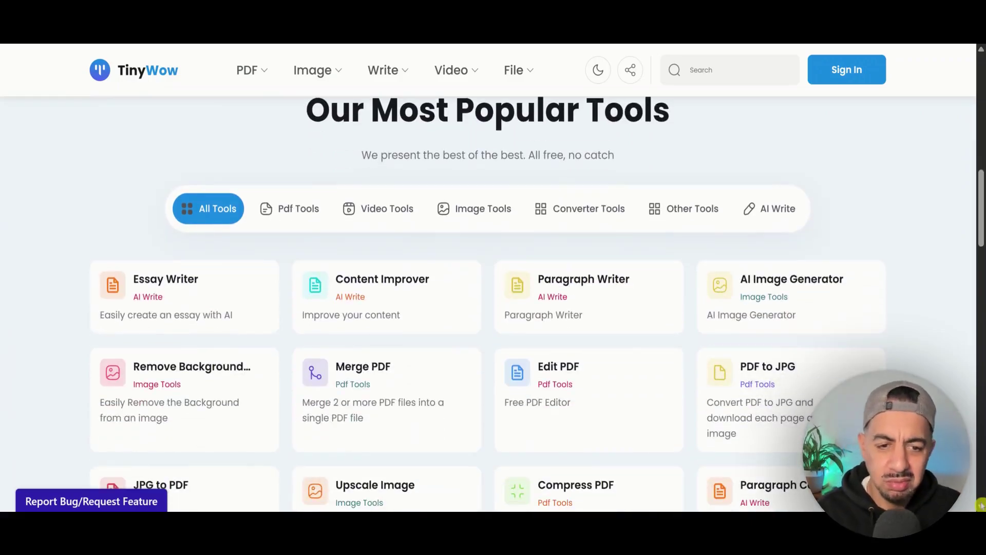
scroll(981, 505, down, 2)
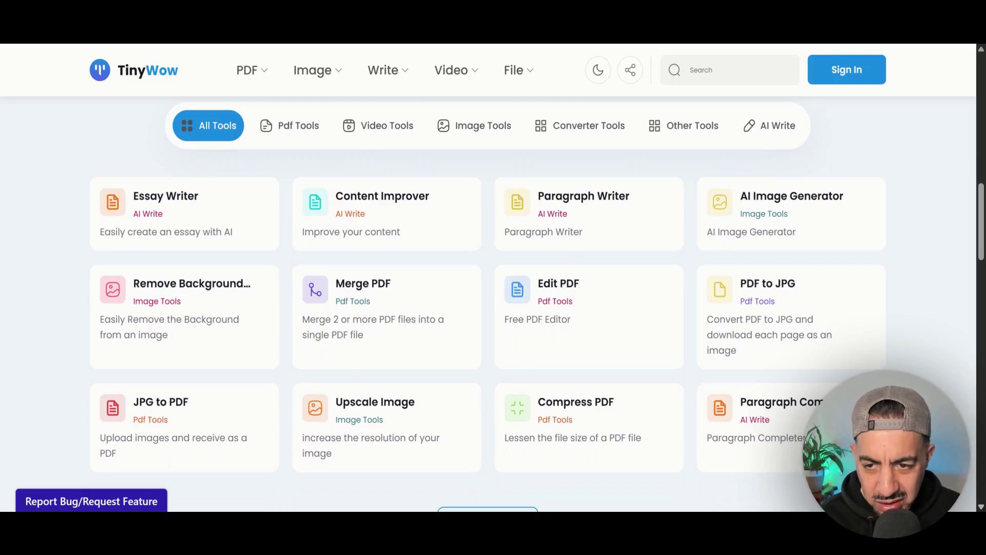
scroll(981, 504, down, 2)
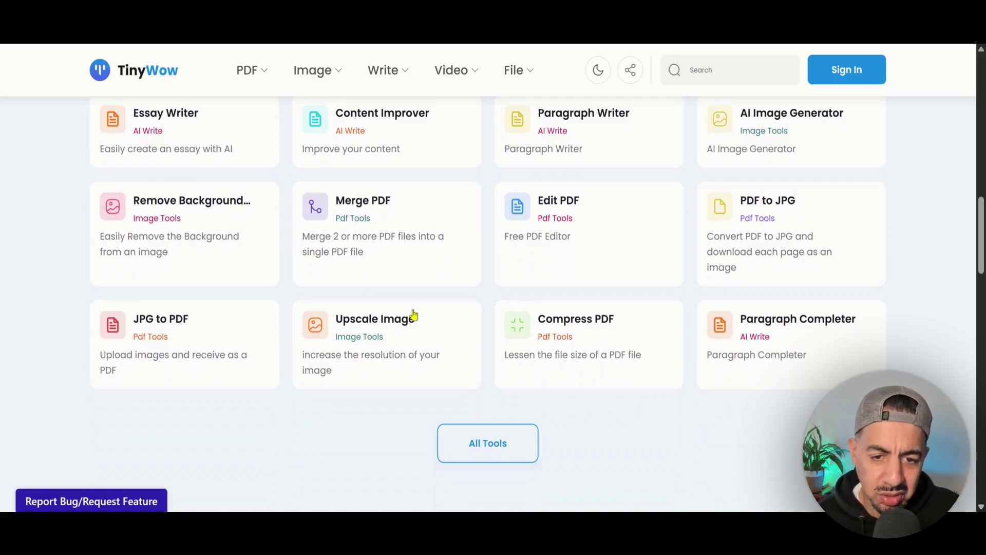
click(403, 331)
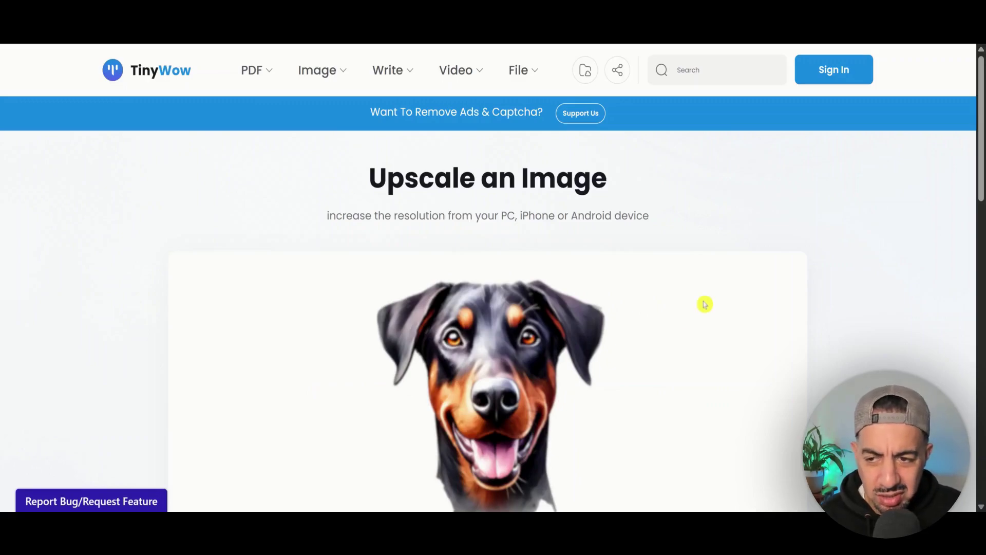
Step: Set TinyWow's enlargement setting for the Doberman portrait to Increase 4x
drag(981, 176, 975, 224)
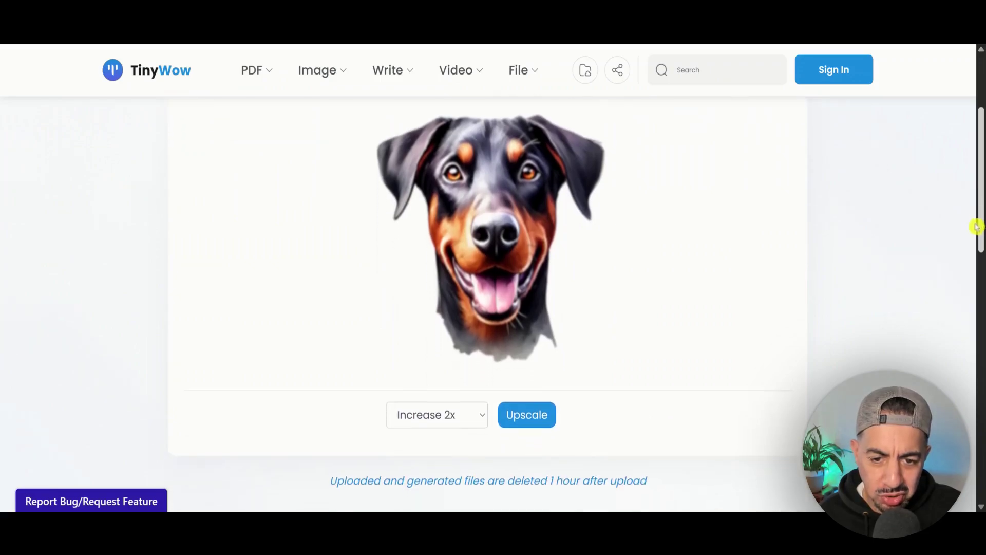
click(477, 418)
click(475, 454)
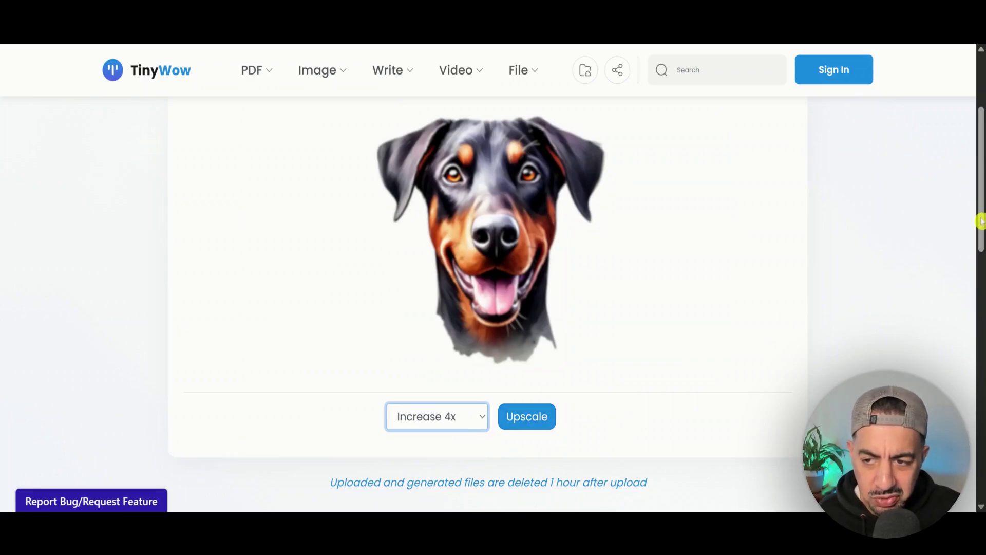
drag(981, 222, 981, 209)
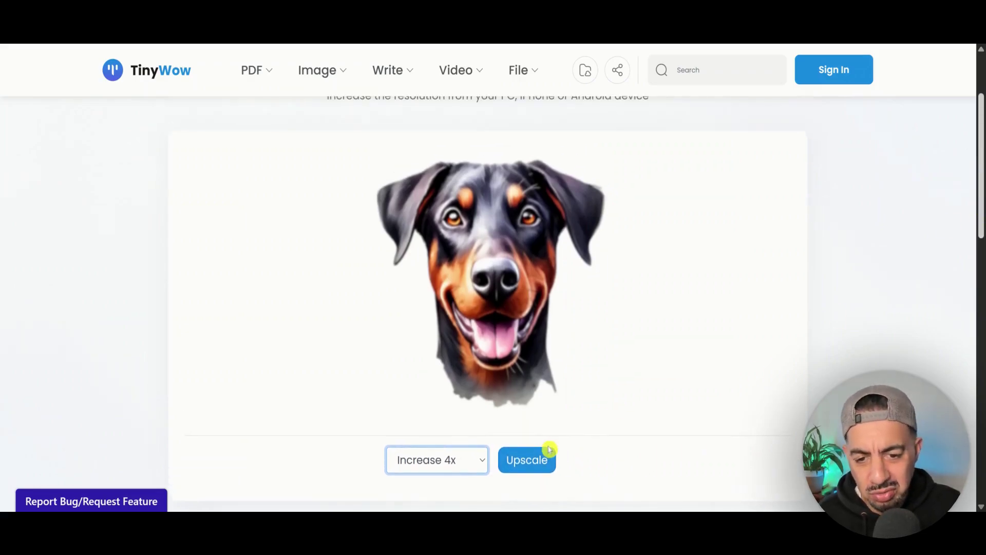
Step: Start TinyWow's 4x upscale and pass the human verification check
click(536, 464)
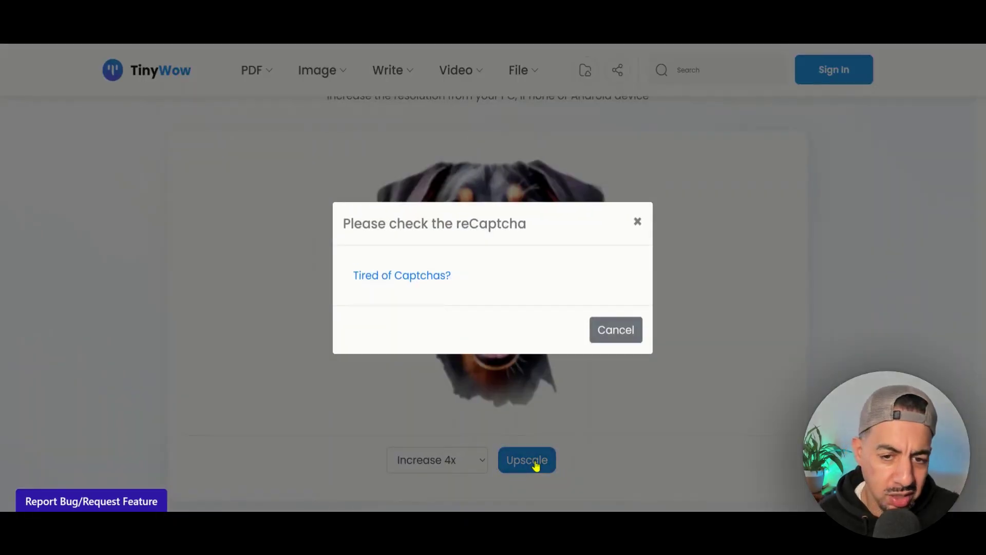
click(381, 276)
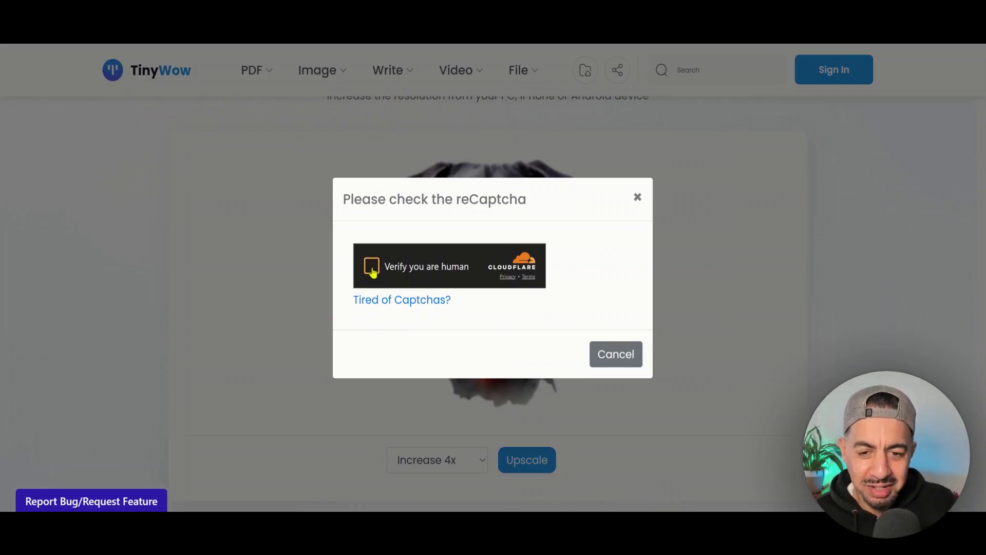
click(372, 269)
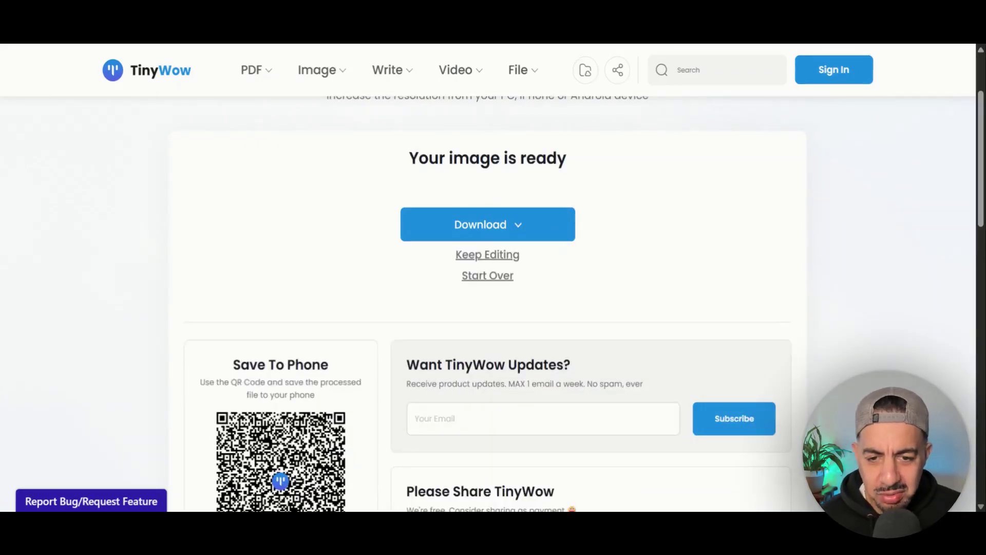
Step: Save the upscaled Doberman image to the device
mouse_move(980, 220)
mouse_down()
mouse_move(980, 272)
mouse_move(979, 218)
mouse_up()
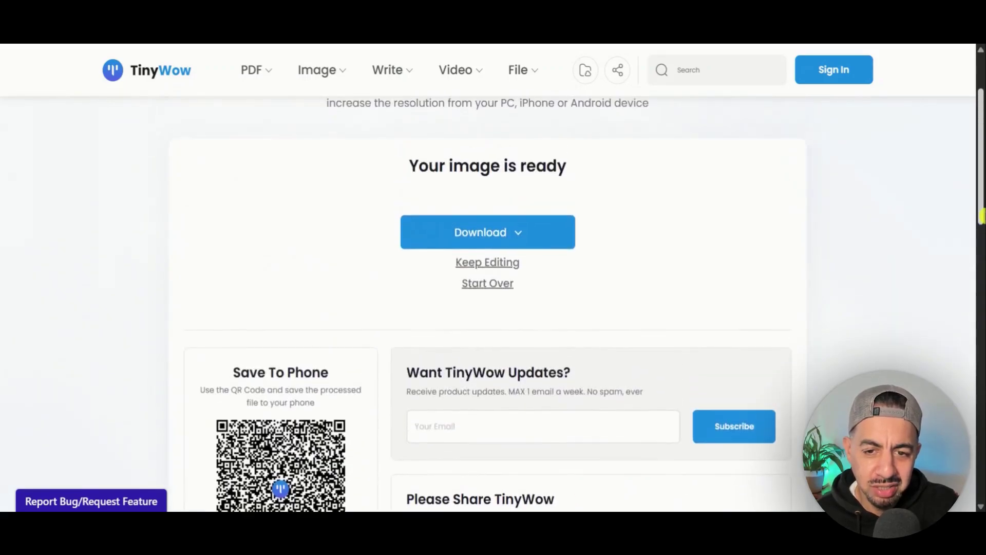
click(522, 239)
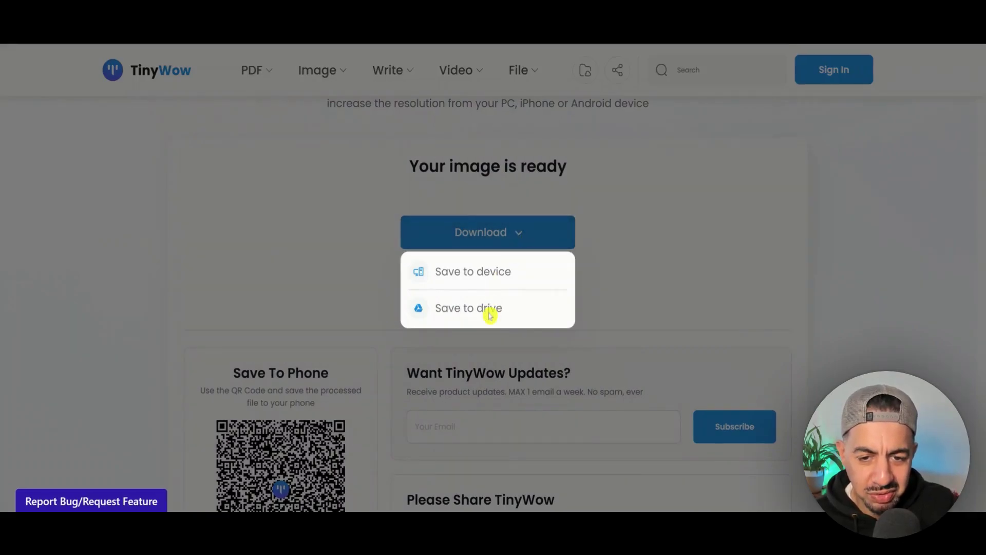
click(505, 234)
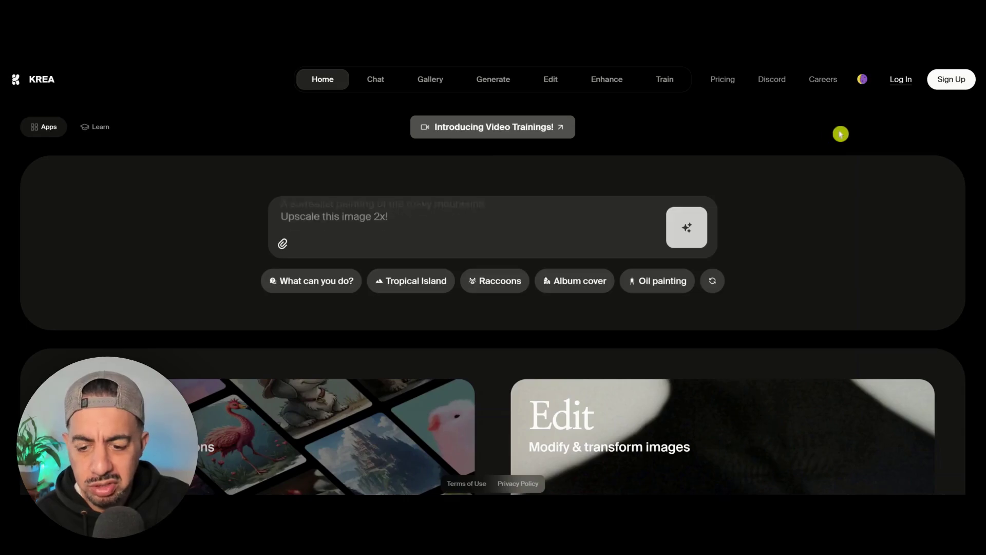
Step: Open KREA's Upscale & Enhance tool from the Enhancer card and sign in with Google
scroll(840, 134, down, 3)
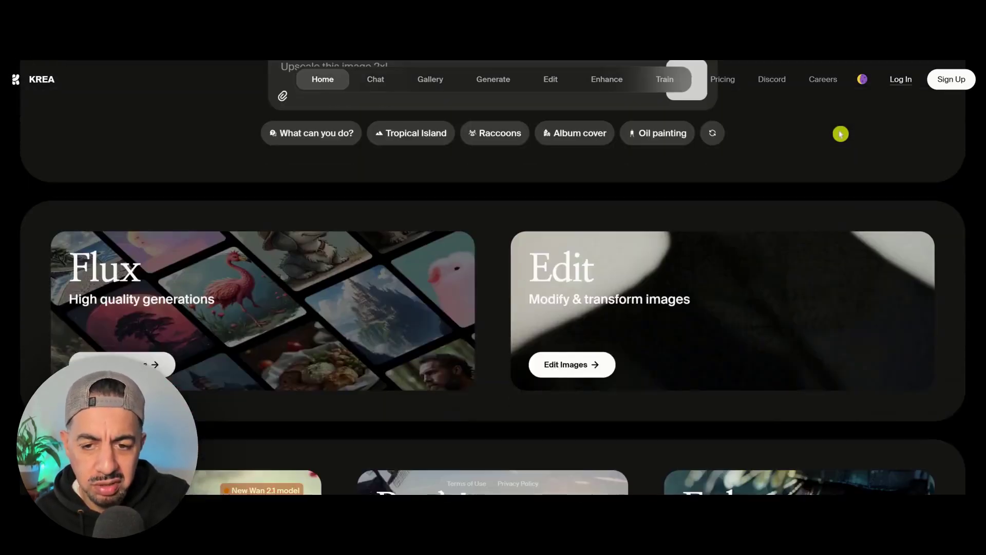
scroll(839, 135, down, 3)
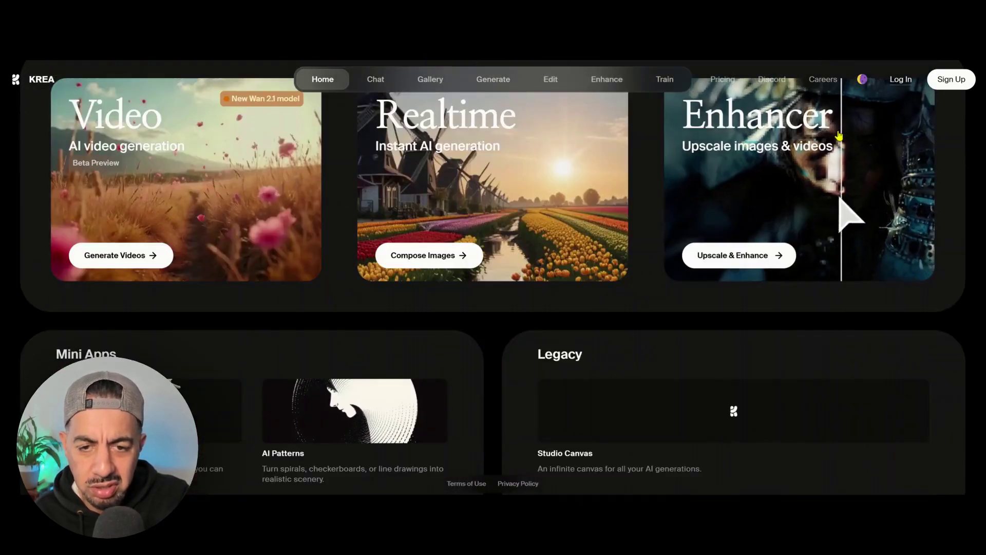
scroll(839, 136, up, 1)
scroll(762, 366, up, 1)
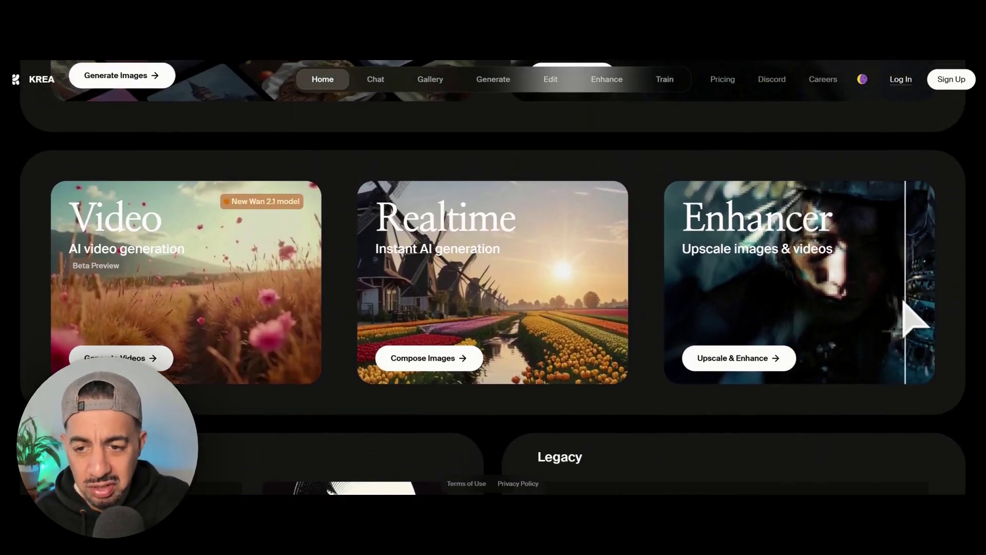
click(751, 362)
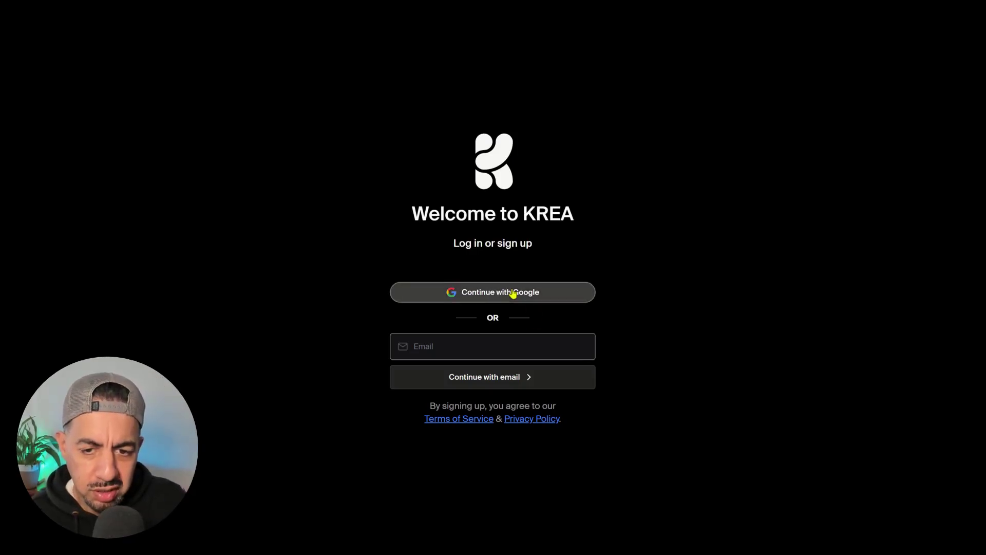
click(493, 292)
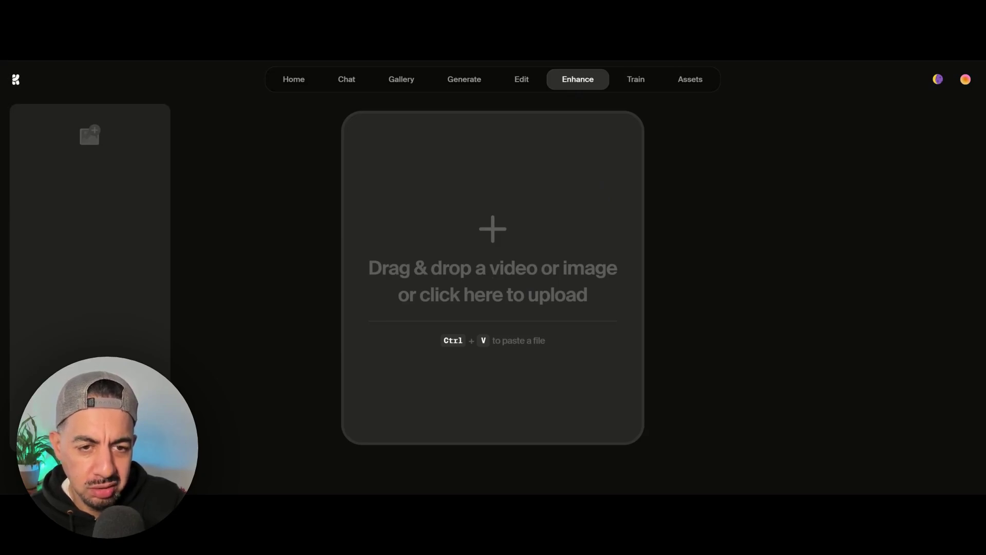
Step: Paste the saved Doberman image, set the scale to 8x, and run Enhance
key(ctrl+v)
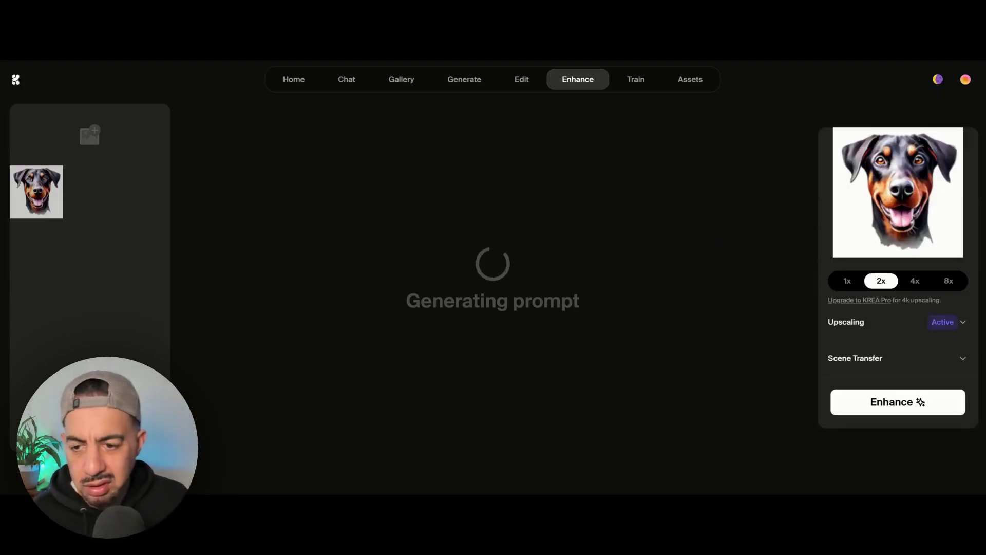
click(912, 283)
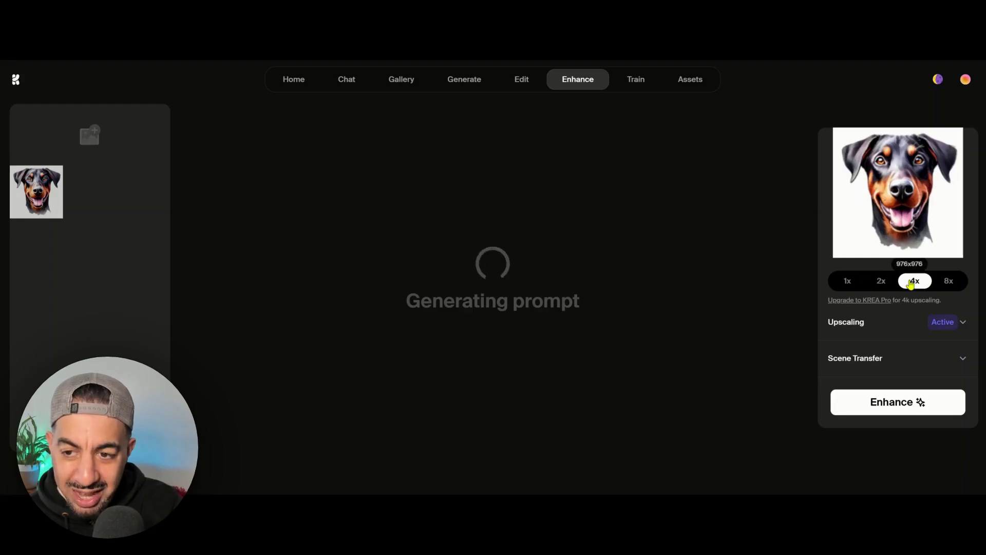
click(949, 282)
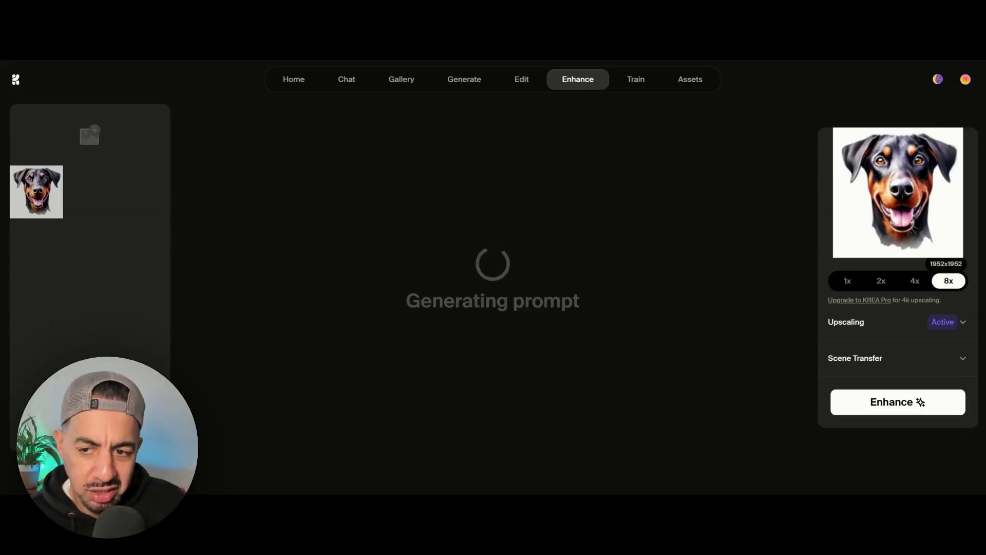
click(900, 405)
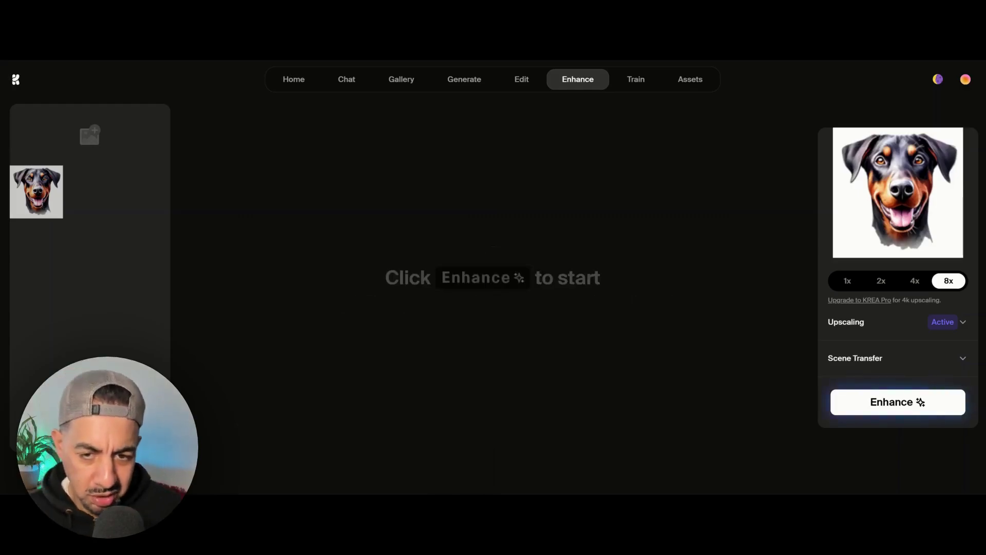
click(899, 405)
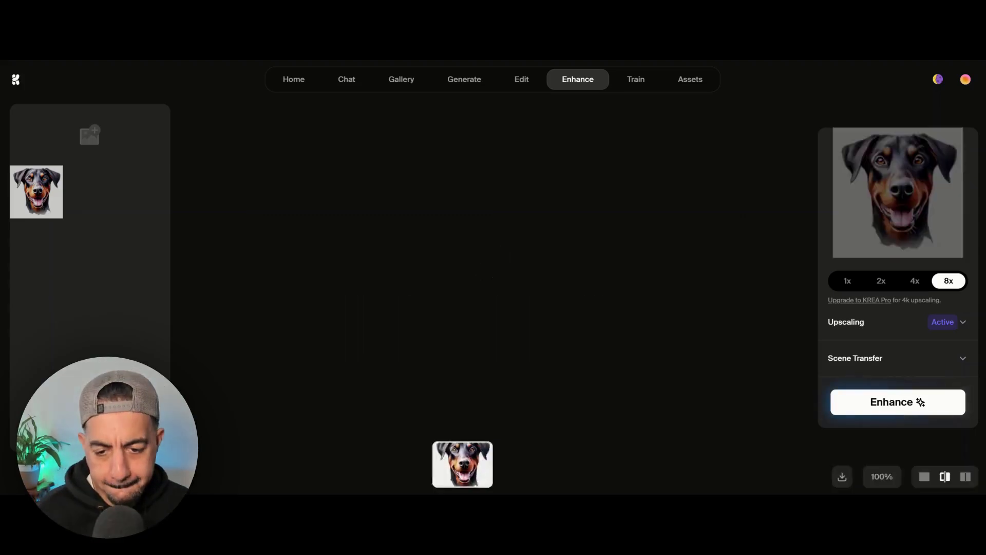
Step: Rerun Enhance, then zoom to 150% and pan across the dog's eyes and nose
click(915, 410)
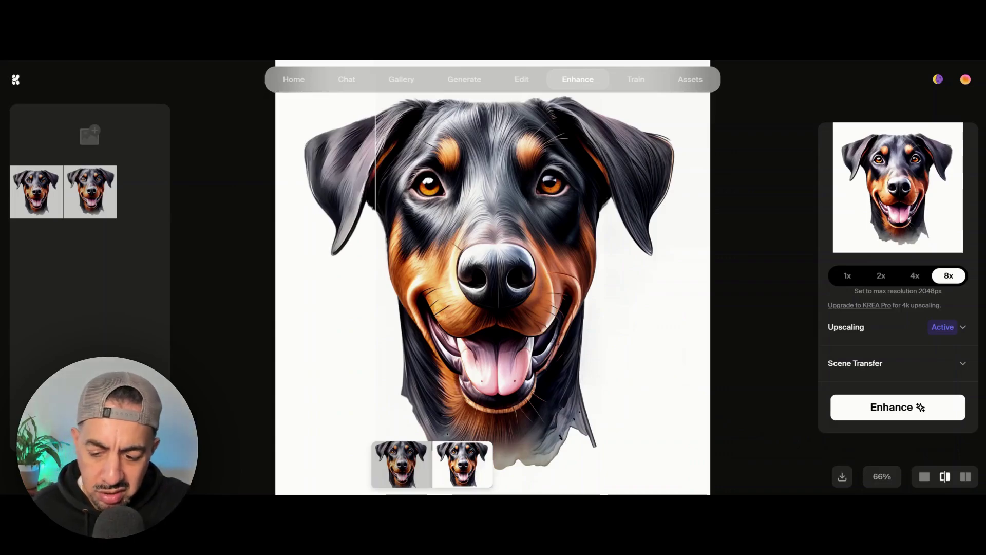
key(ctrl+plus)
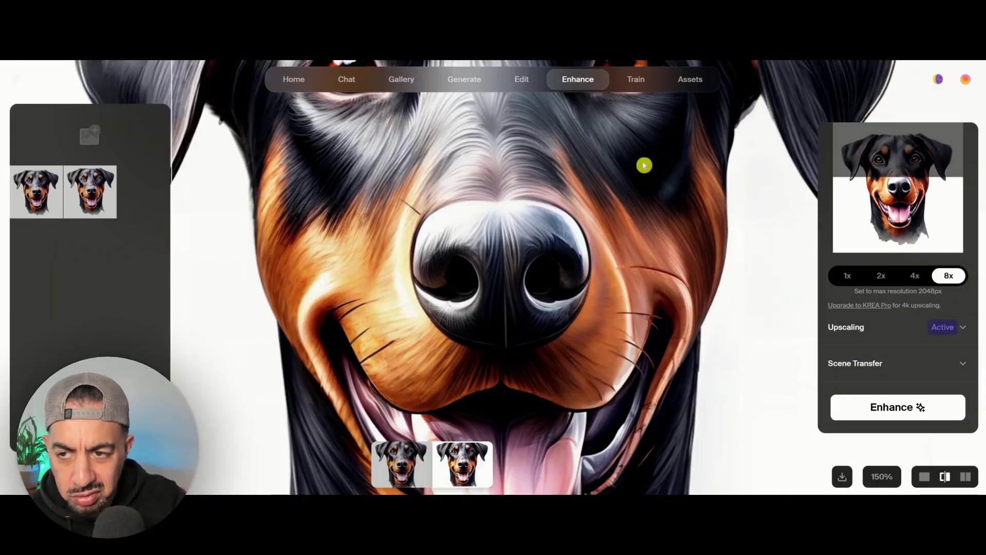
drag(676, 187, 634, 92)
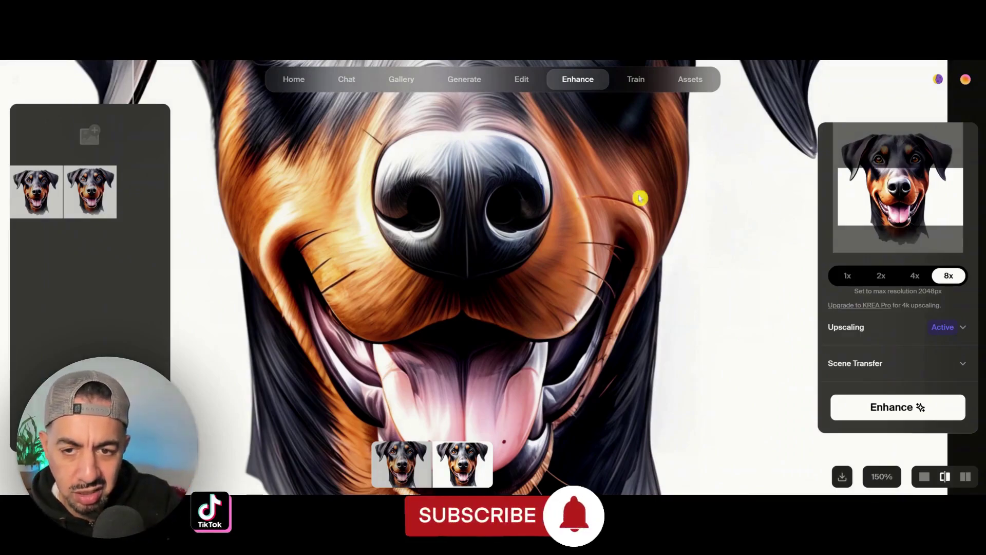
drag(640, 198, 636, 340)
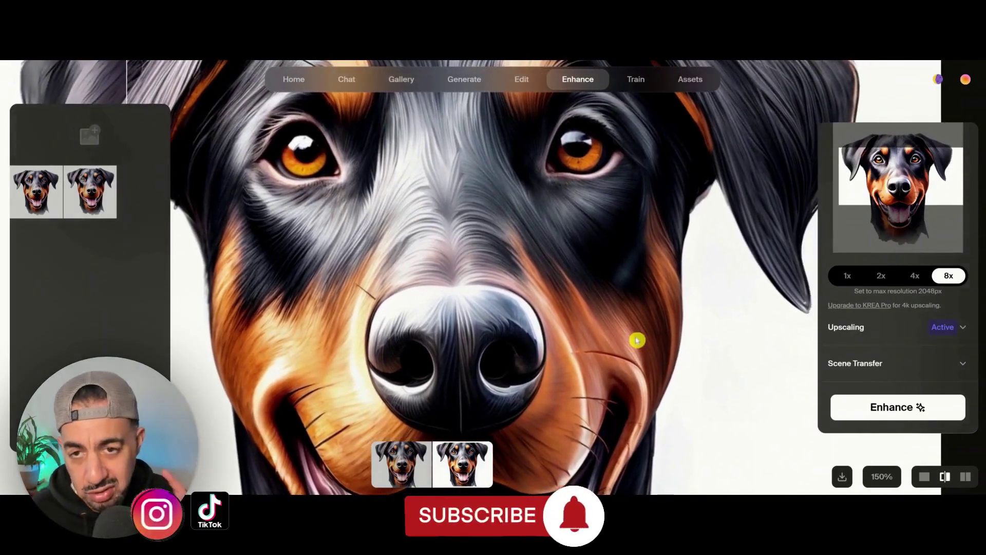